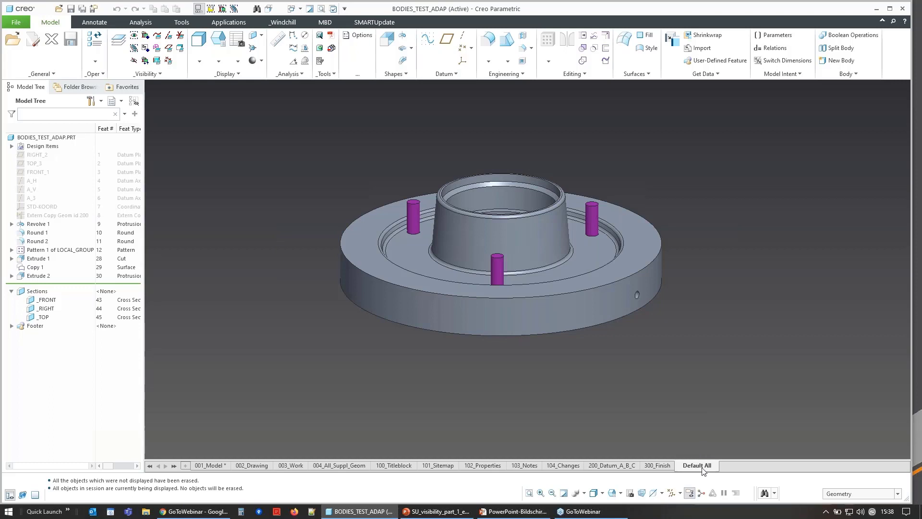
# - Show the layer tree and cycle through the 001_Model, 002_Drawing, 003_Work and 004_All_Suppl_Geom layer states, returning to 003_Work
pyautogui.moveTo(703, 470)
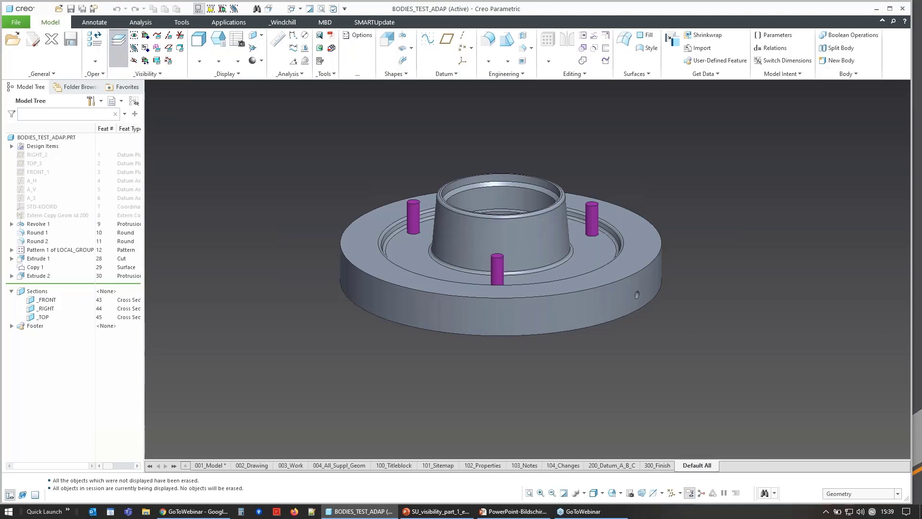
pyautogui.click(118, 47)
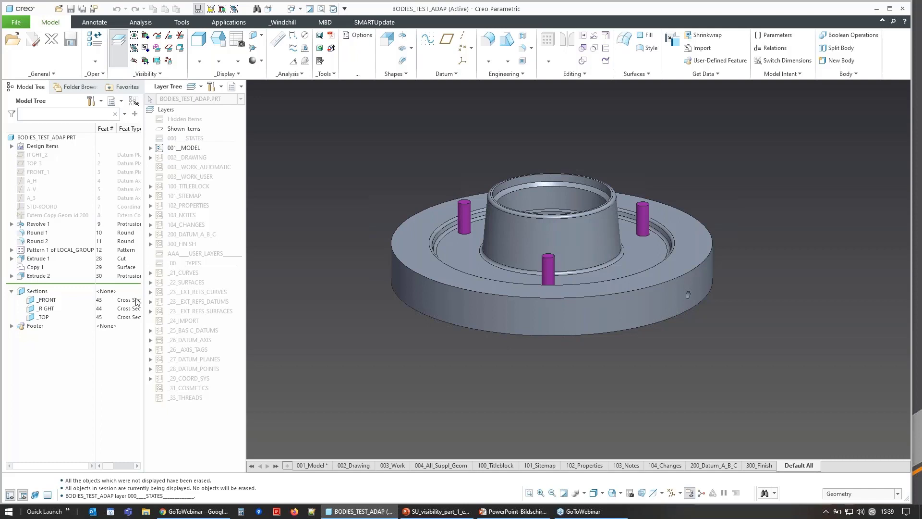
pyautogui.click(312, 465)
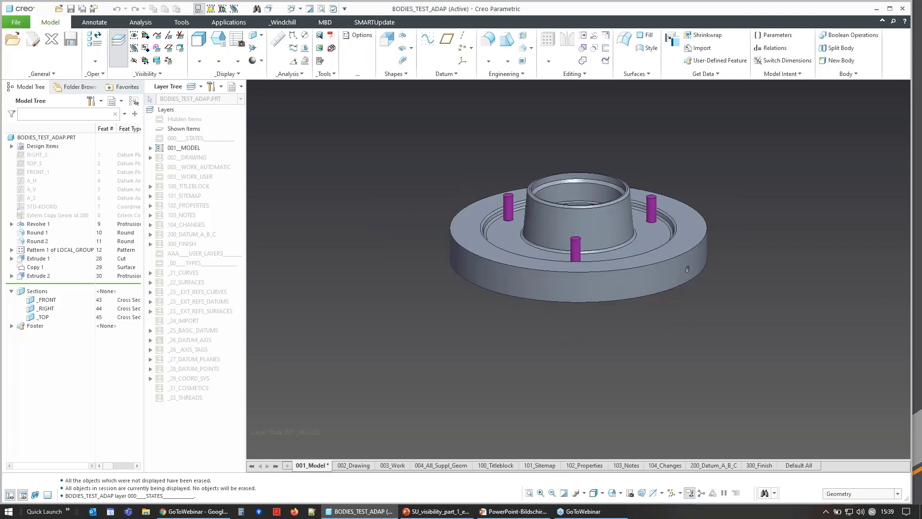
pyautogui.moveTo(349, 469)
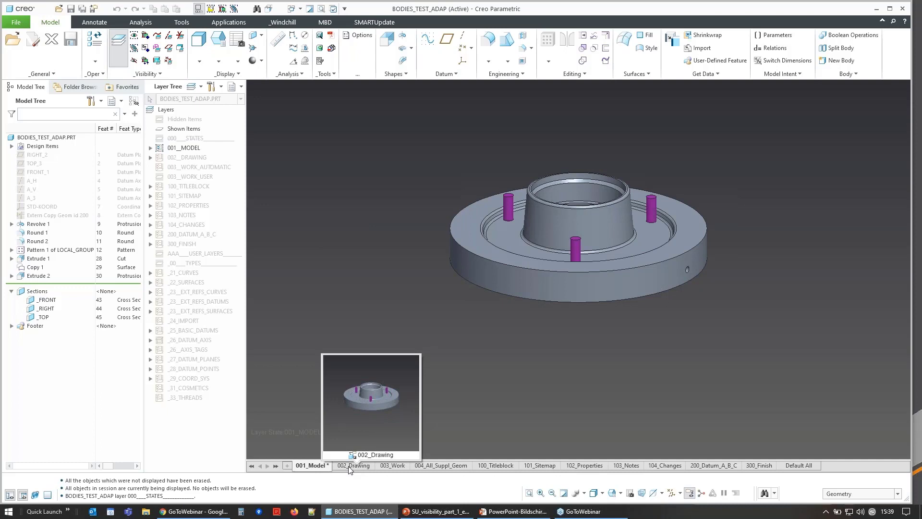
pyautogui.click(349, 465)
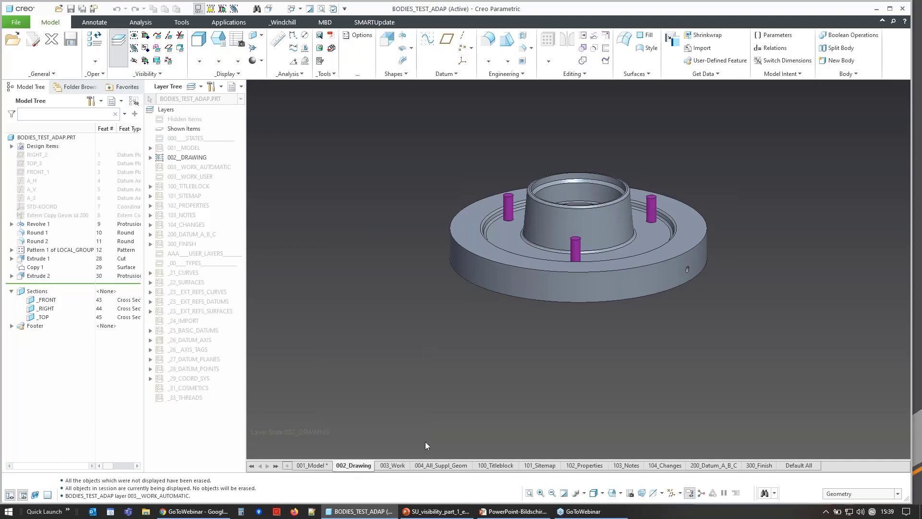
pyautogui.click(393, 466)
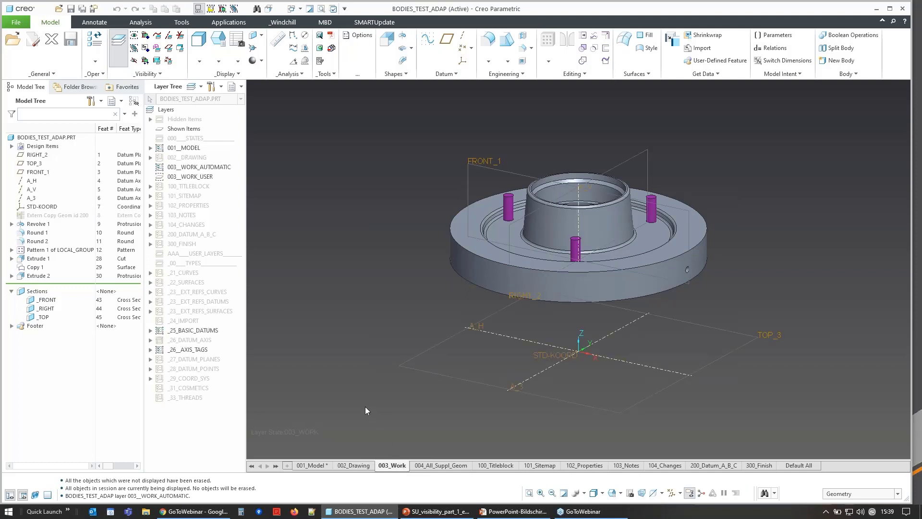
pyautogui.click(439, 464)
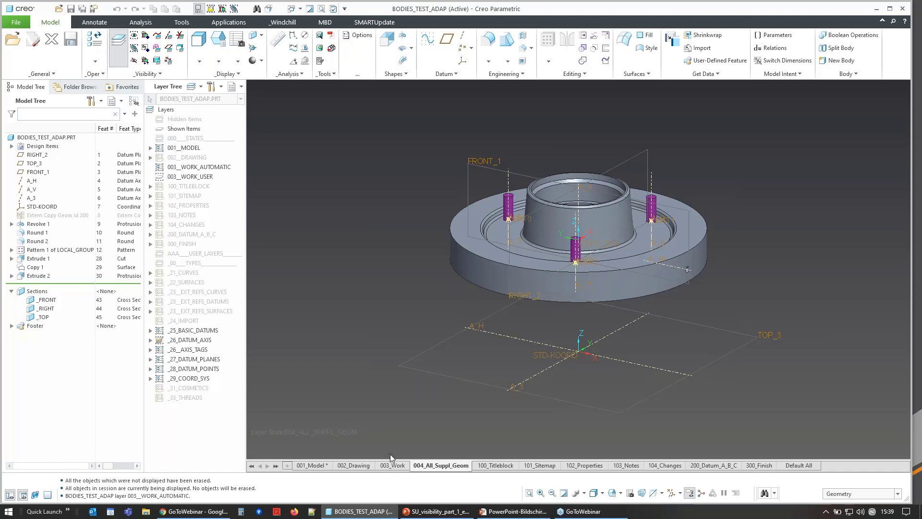
pyautogui.click(392, 465)
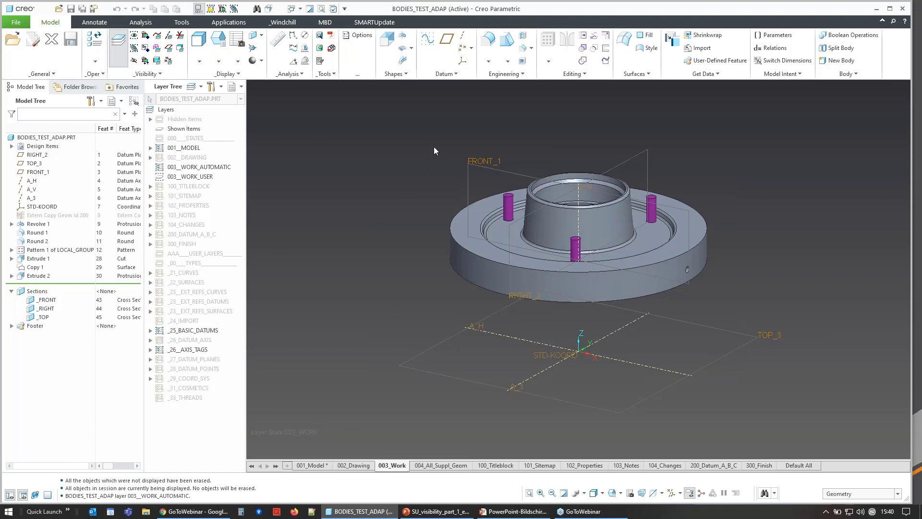
# - Create a datum plane offset about 129.5 from the FRONT_1 plane, in front of the flange
pyautogui.click(451, 53)
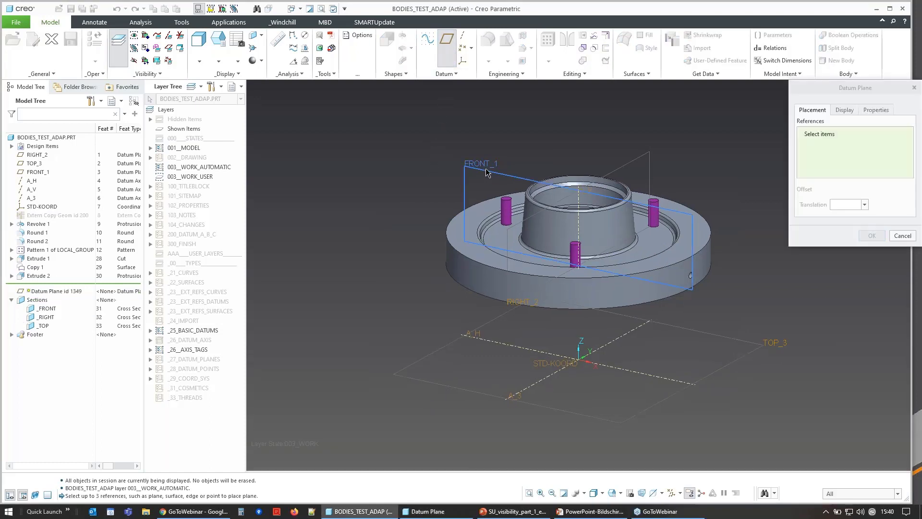
pyautogui.click(486, 173)
pyautogui.moveTo(576, 252); pyautogui.dragTo(485, 277)
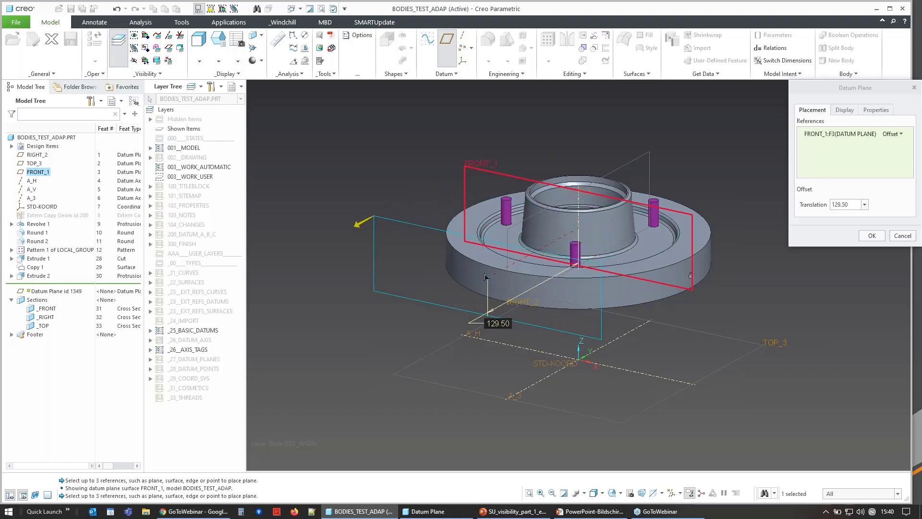
pyautogui.middleClick(406, 154)
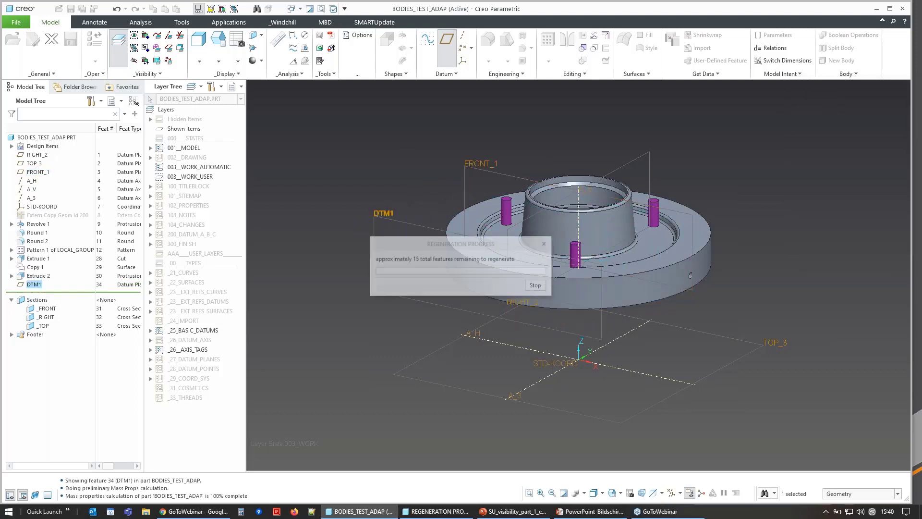
# - Create a second datum plane offset about 132 from DTM1, farther away from the flange
pyautogui.click(453, 61)
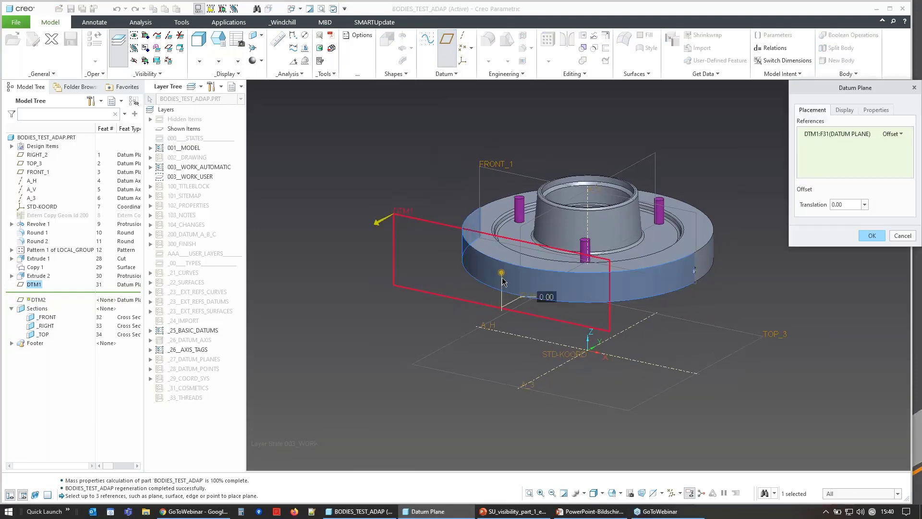
pyautogui.moveTo(502, 268); pyautogui.dragTo(413, 321)
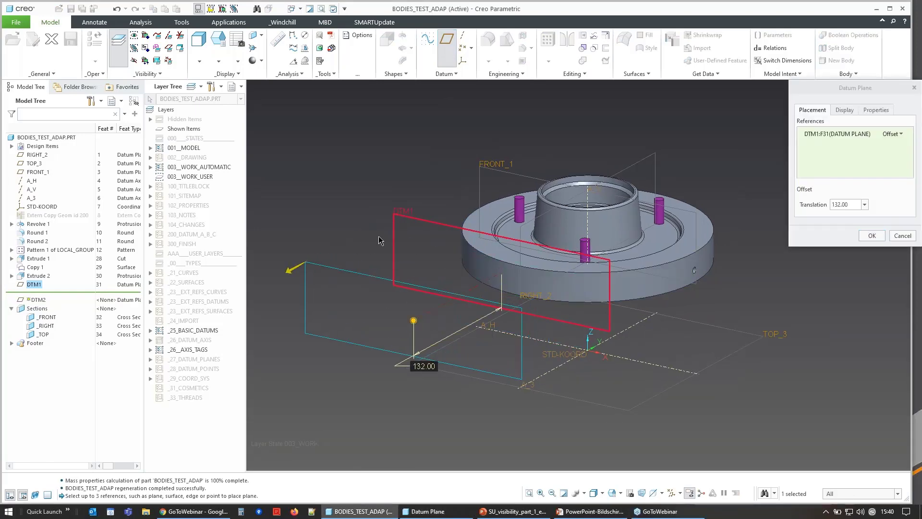
pyautogui.middleClick(345, 185)
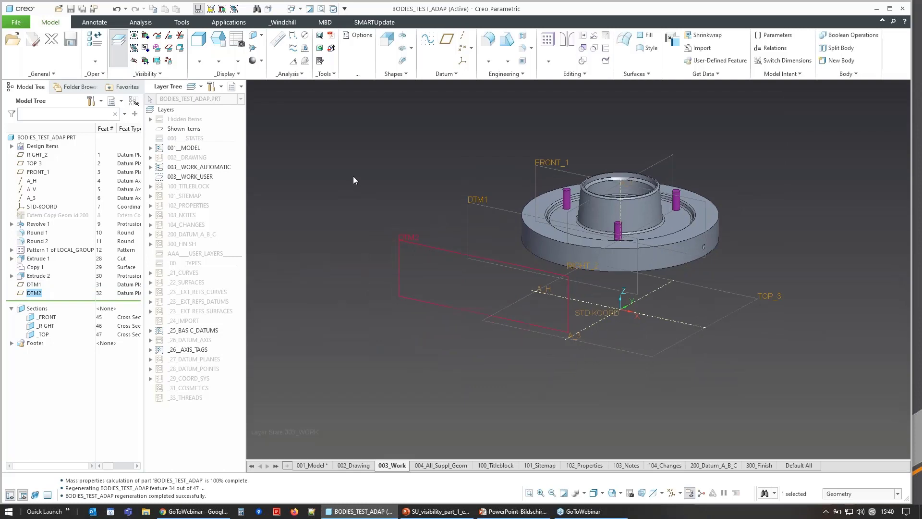
pyautogui.scroll(1, 471, 142)
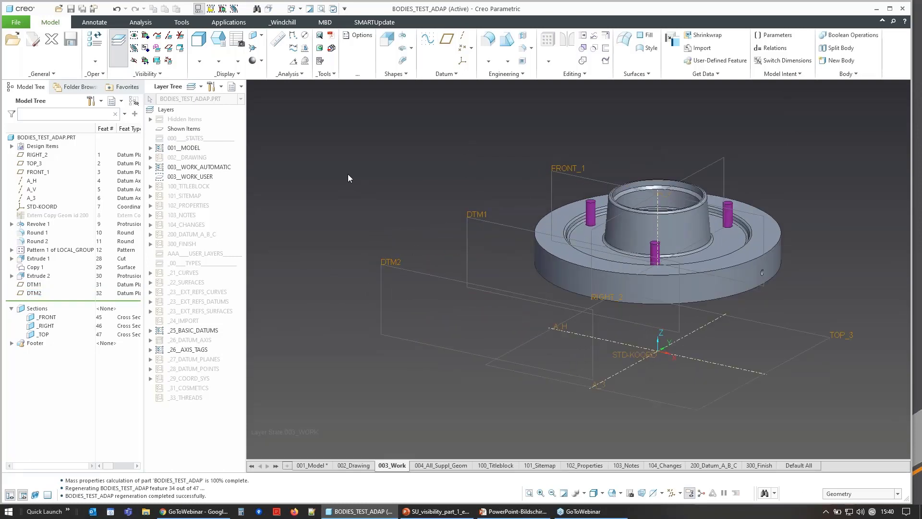
# - Examine the contents of the 003__WORK_AUTOMATIC layer and compare the 001_Model layer state with 003_Work
pyautogui.click(150, 167)
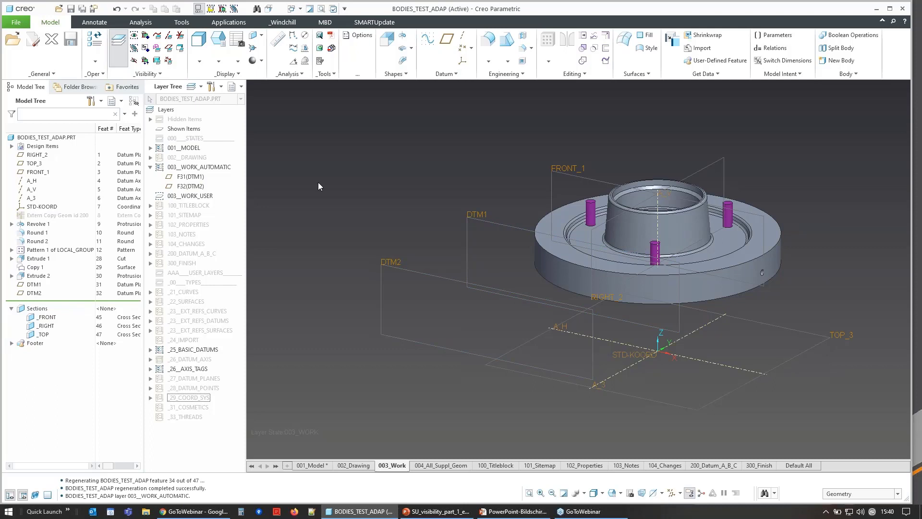
pyautogui.click(312, 466)
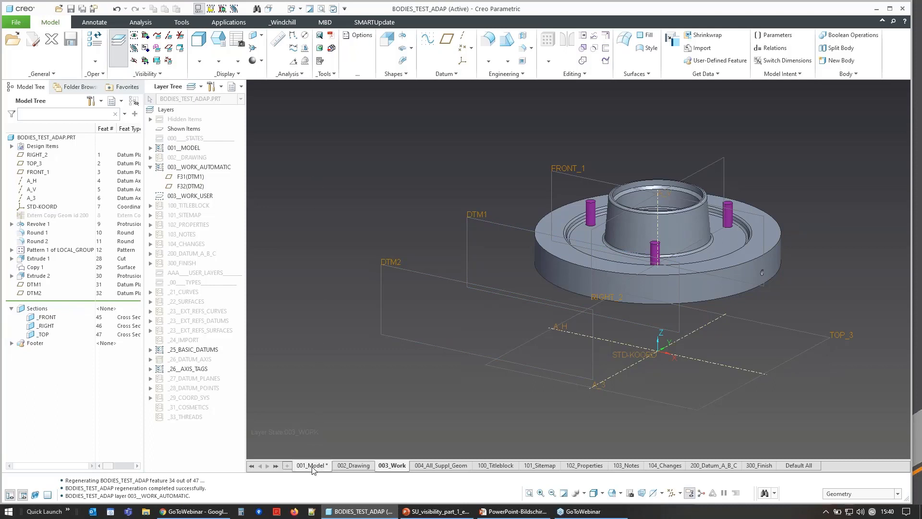
pyautogui.click(393, 466)
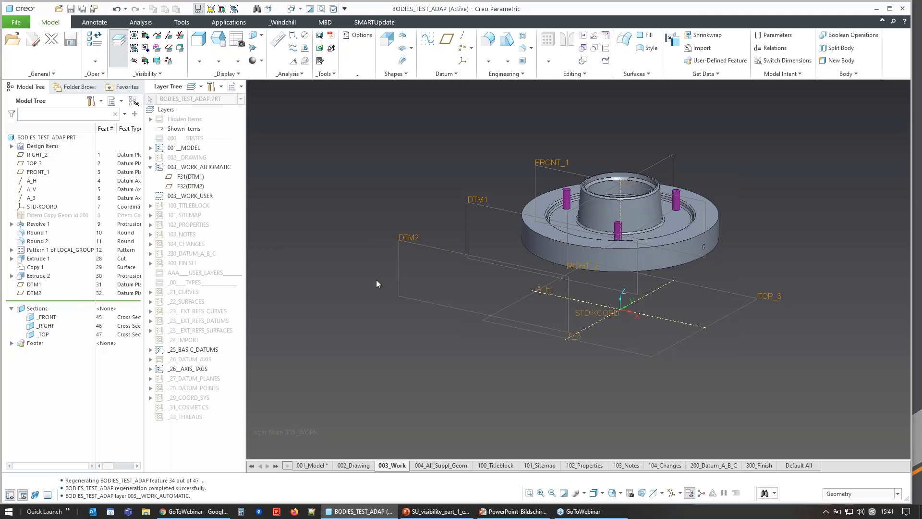
# - Clear the 003__WORK_AUTOMATIC layer and look through the planes listed on the _27_DATUM_PLANES layer
pyautogui.click(149, 65)
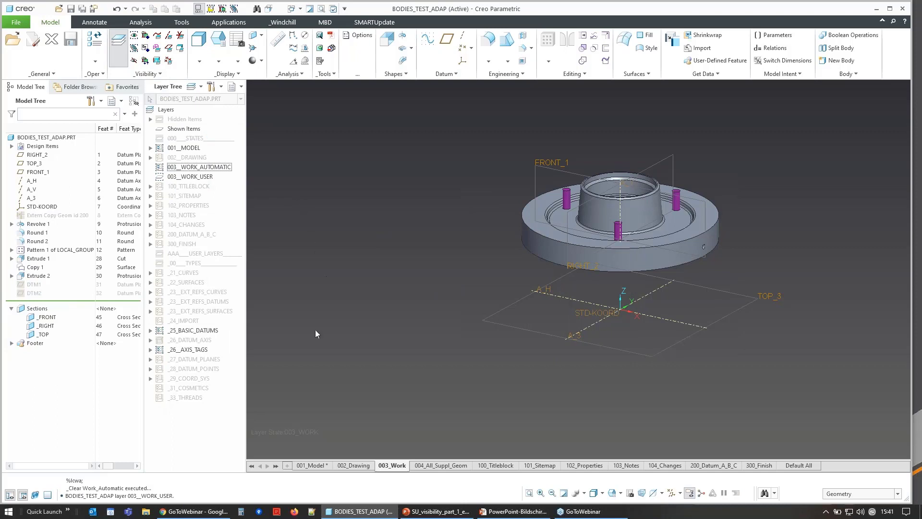
pyautogui.click(150, 359)
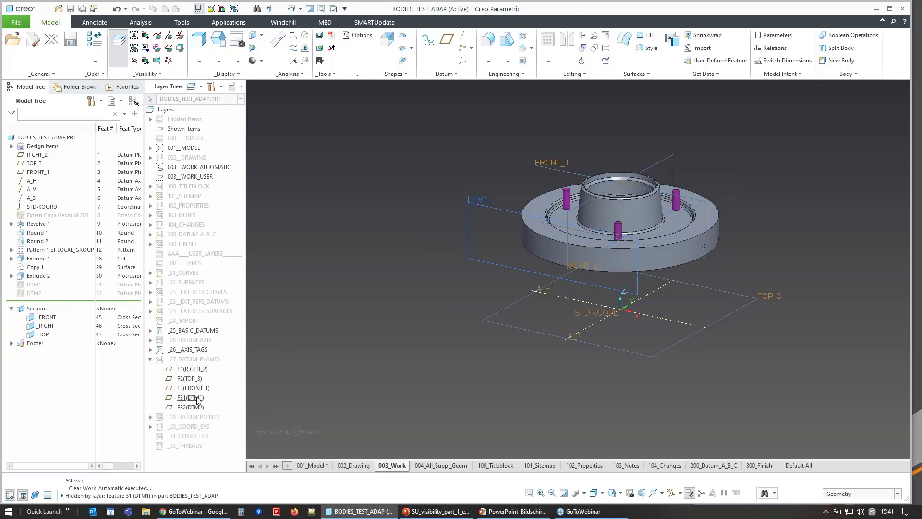
pyautogui.click(150, 360)
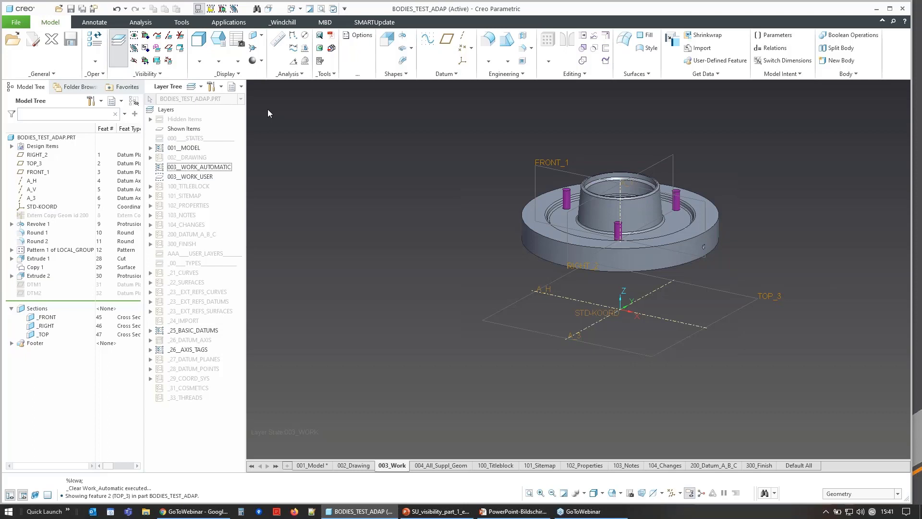
# - Add the datum plane DTM2 to the 003__WORK_USER layer
pyautogui.click(146, 36)
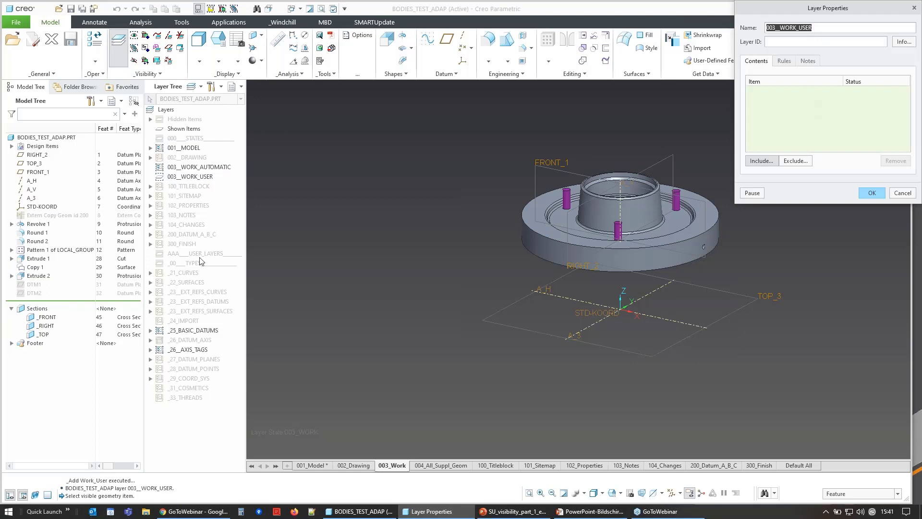
pyautogui.click(38, 293)
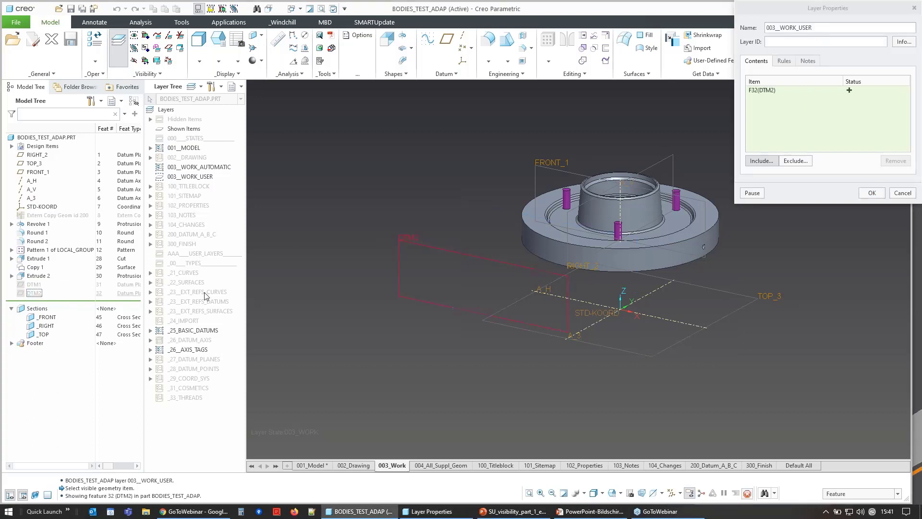
pyautogui.click(880, 194)
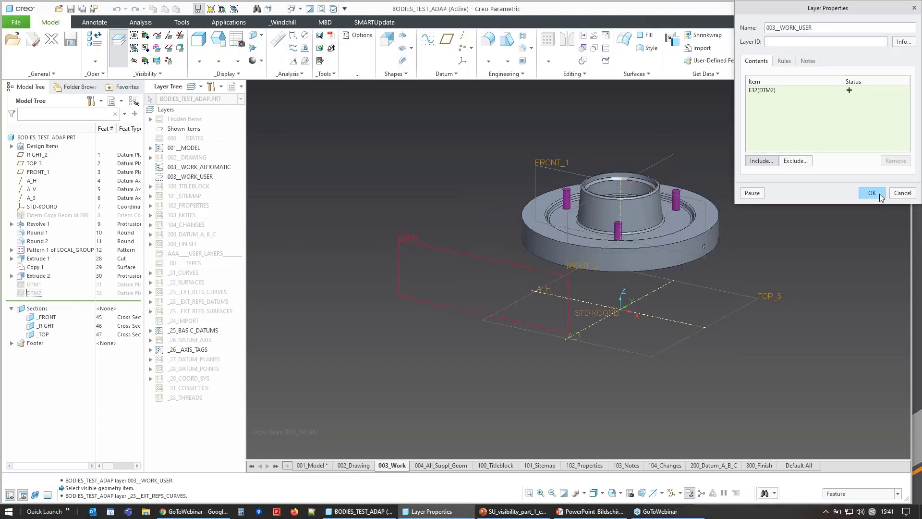
pyautogui.click(374, 358)
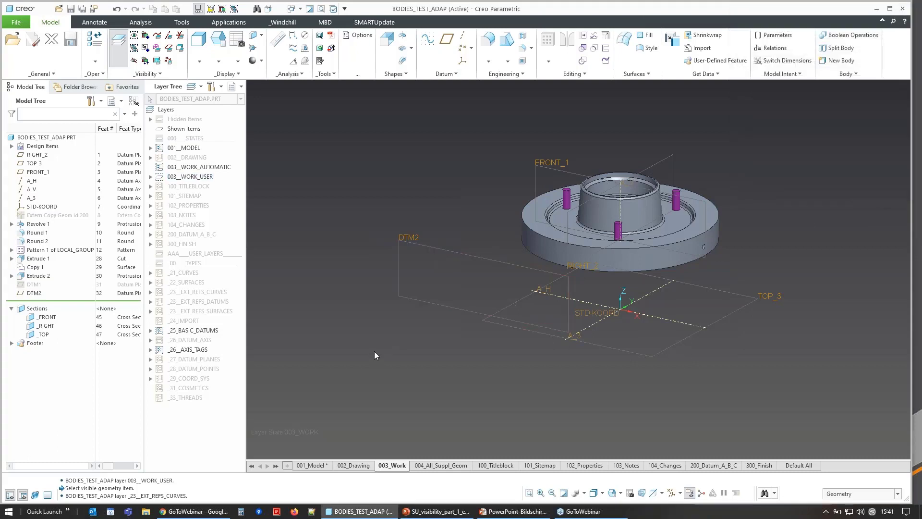
# - Check the contents of the 003__WORK_USER layer, and run the clearing of the 003__WORK_AUTOMATIC layer again
pyautogui.click(150, 177)
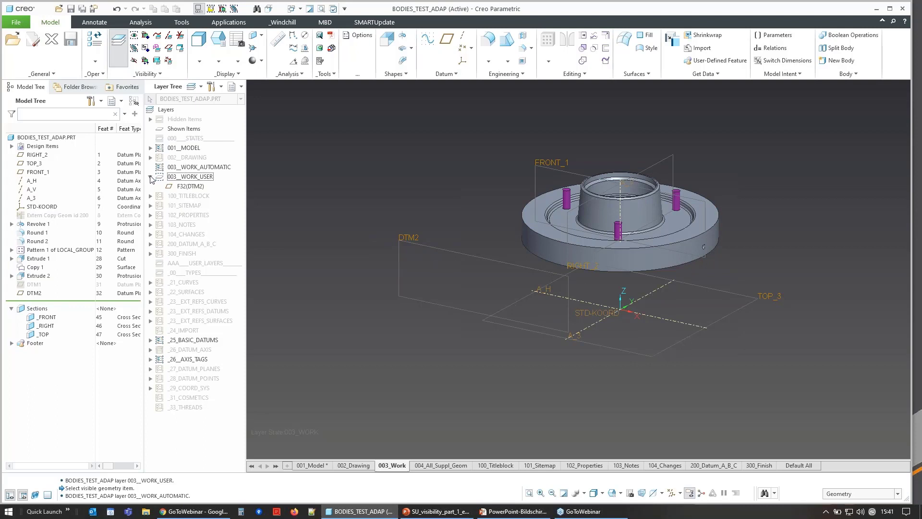
pyautogui.click(150, 177)
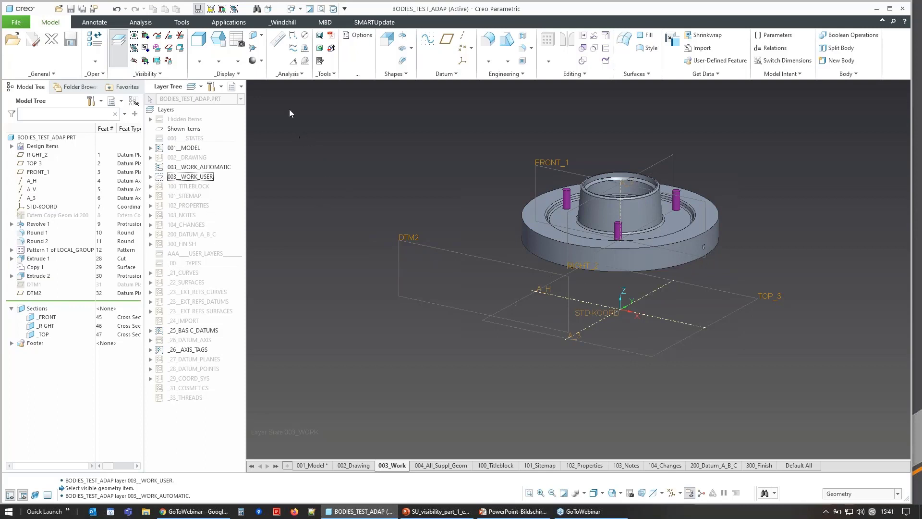
pyautogui.click(145, 61)
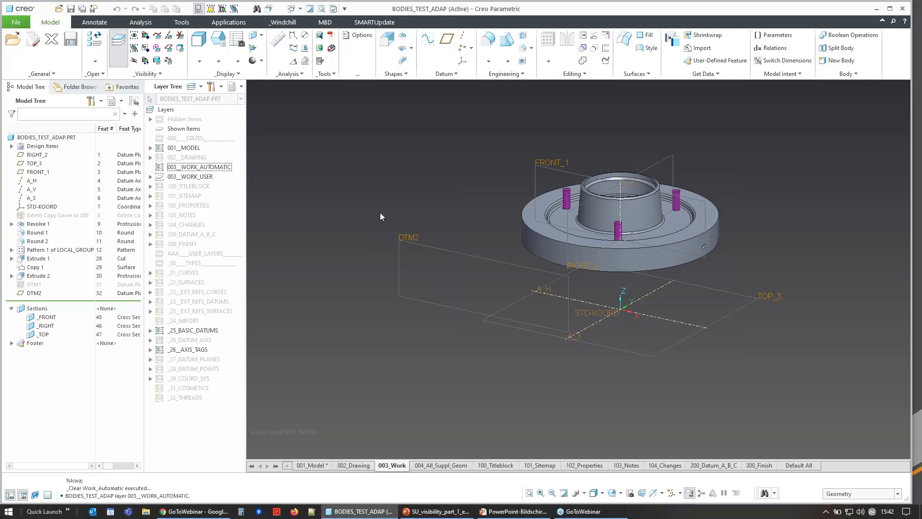
# - Switch to the PowerPoint slide show and advance to the first check mark on the "Reqirements check" slide
pyautogui.hotkey('alt', 'Tab')
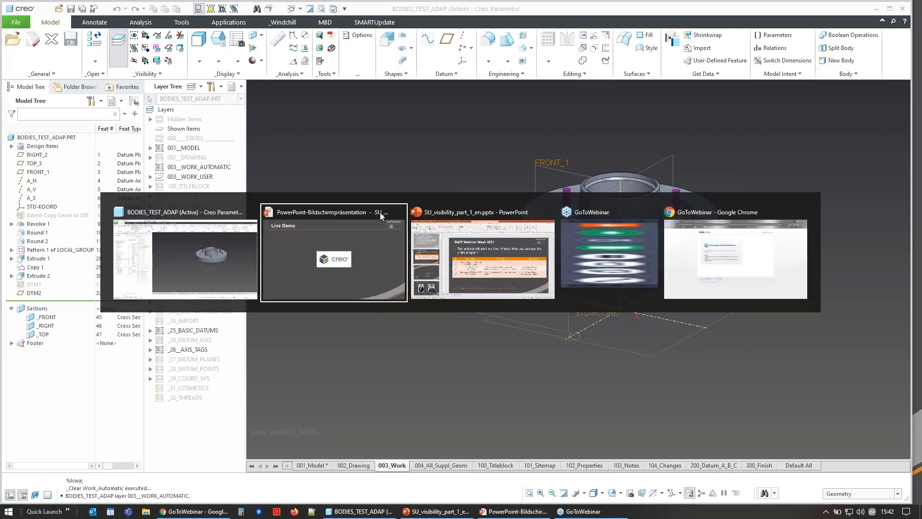
pyautogui.press('Right')
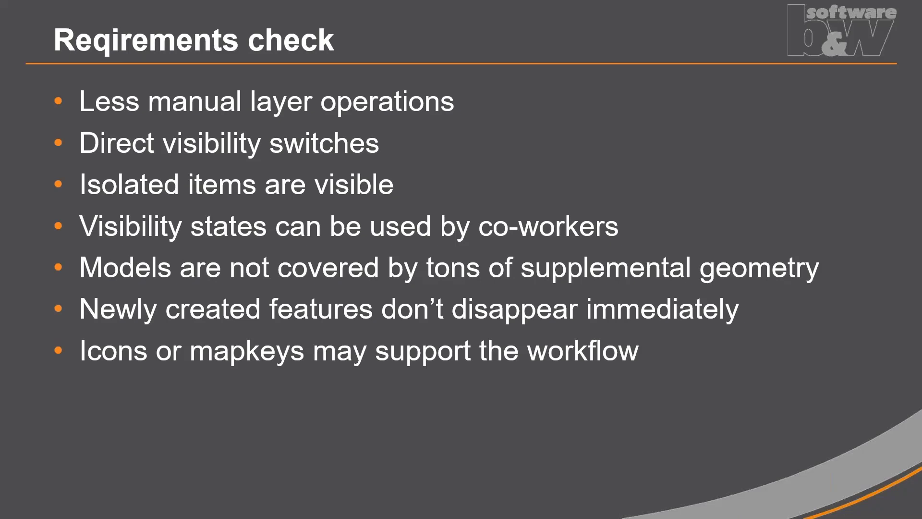
pyautogui.press('Right')
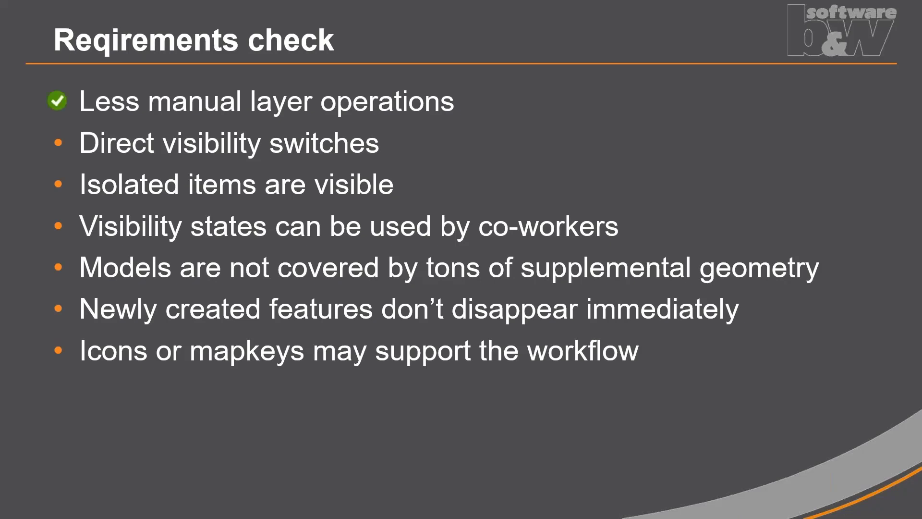